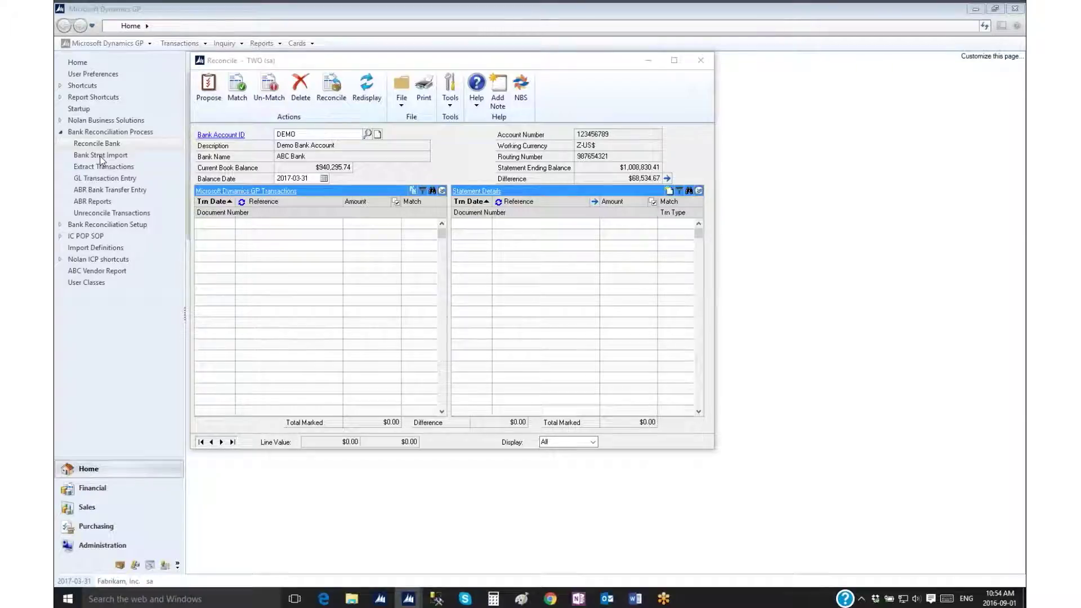
Close the DEMO Reconcile window and bring up the bank statement import window.
key(alt+F4)
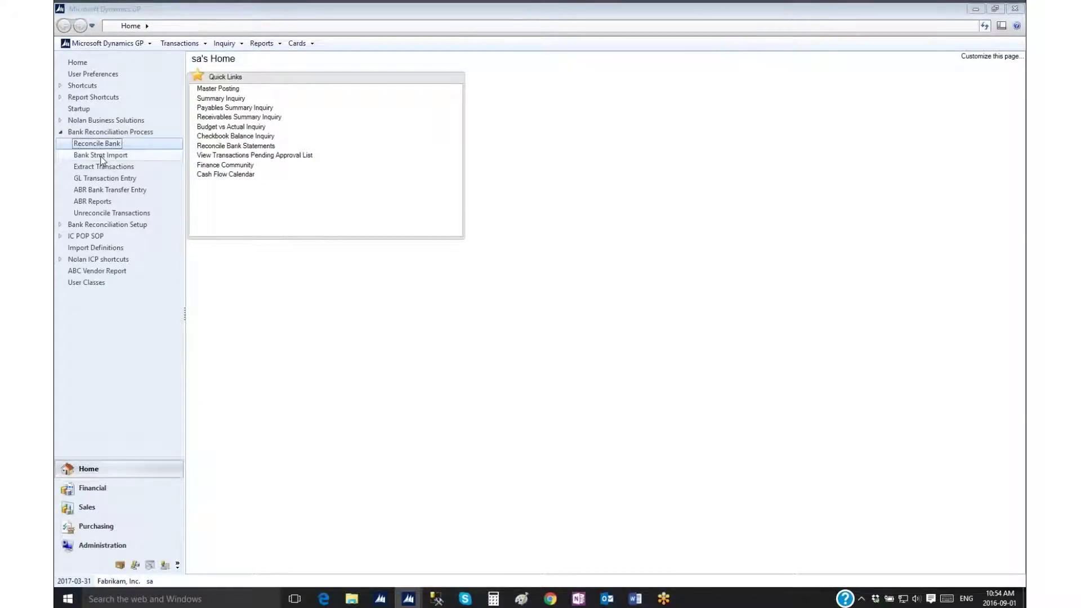
click(102, 156)
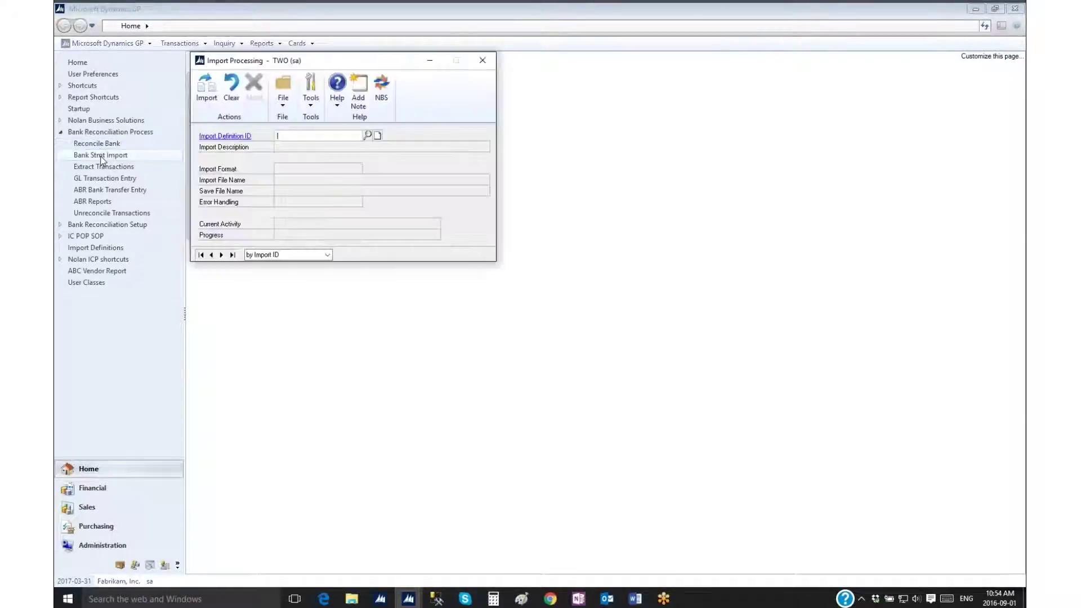
Import the DEMO bank statement file and acknowledge the completion message.
click(201, 255)
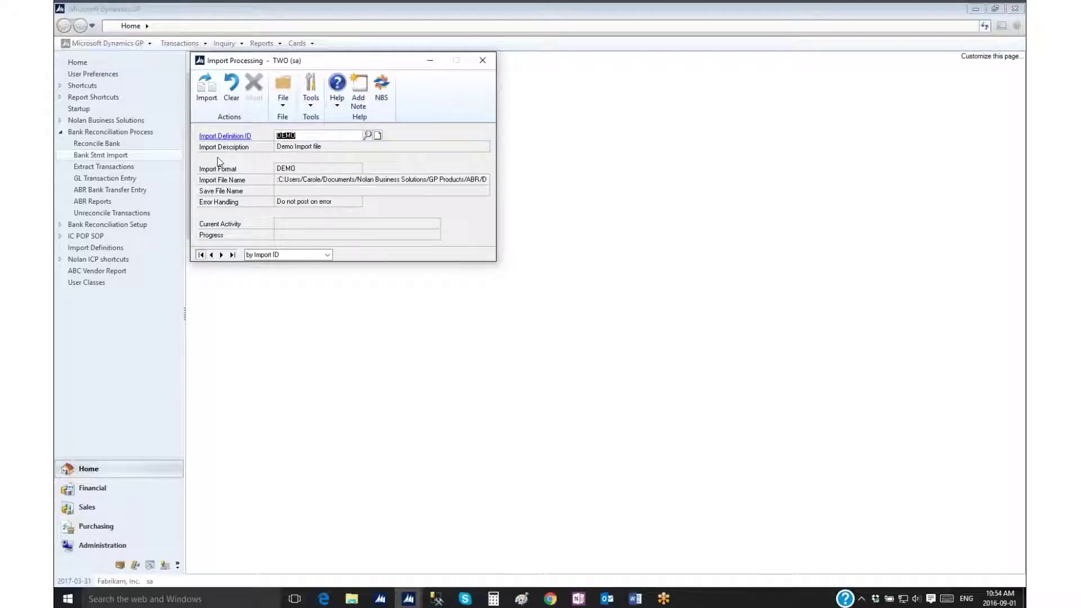
click(209, 96)
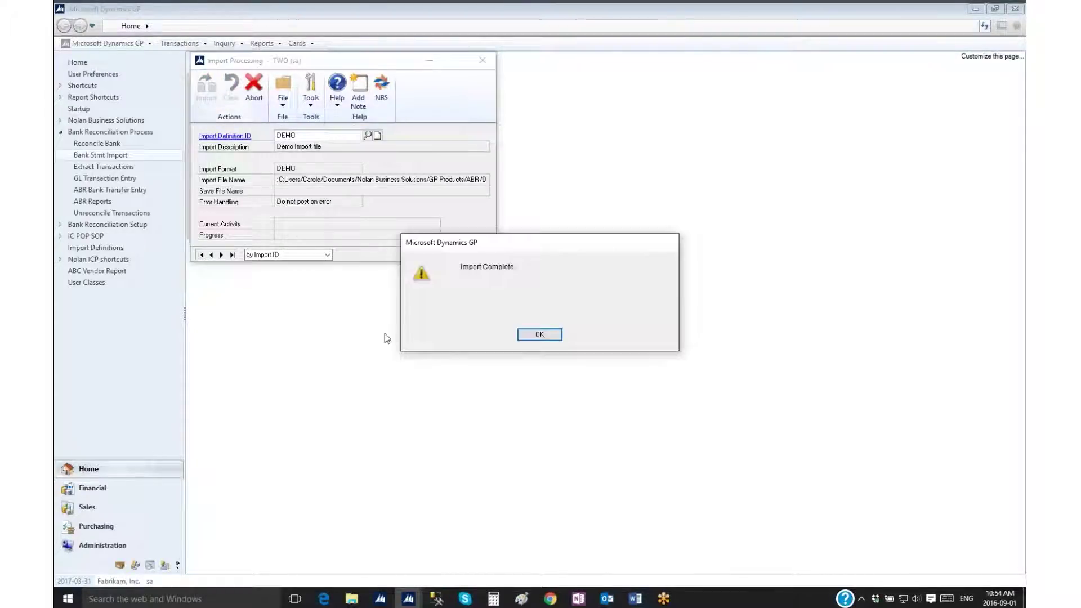
click(532, 335)
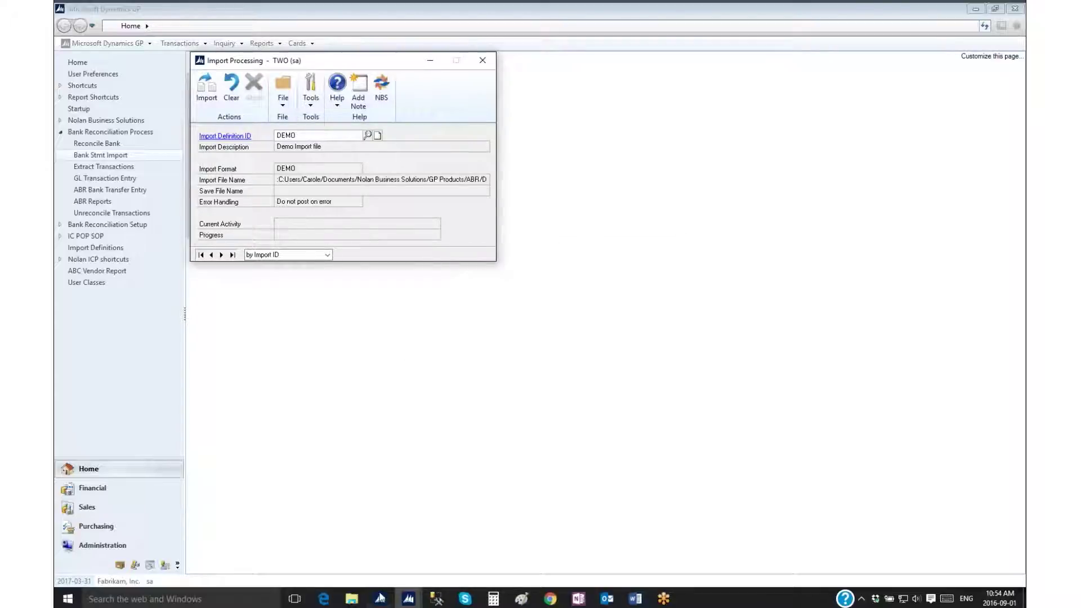
mouse_move(407, 599)
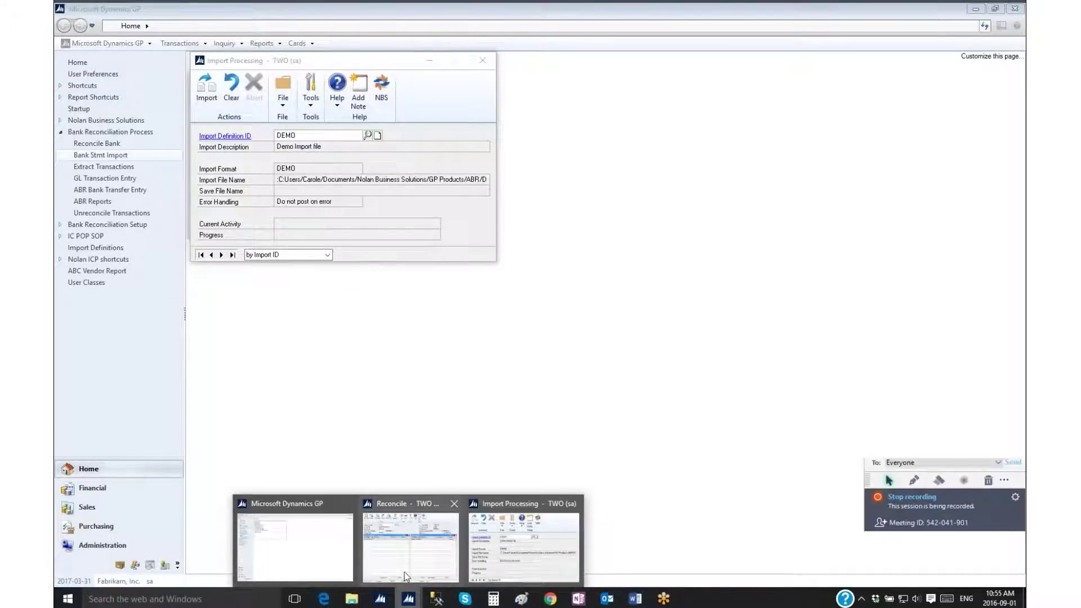
Redisplay the DEMO reconciliation with the imported lines, sorted by Reference, showing a $10,277.63 difference.
click(404, 572)
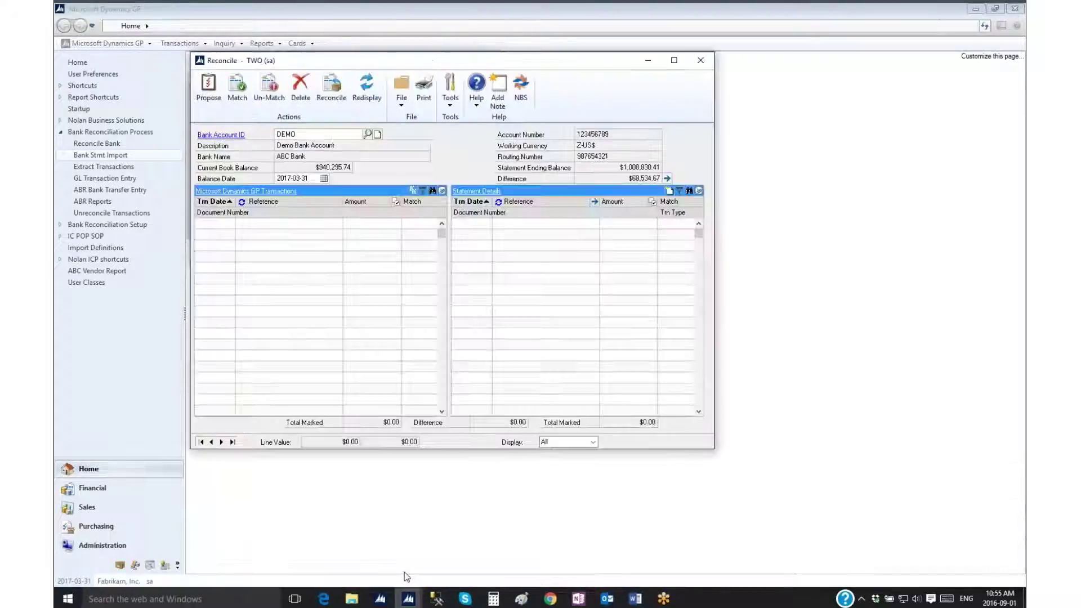
click(366, 89)
click(527, 202)
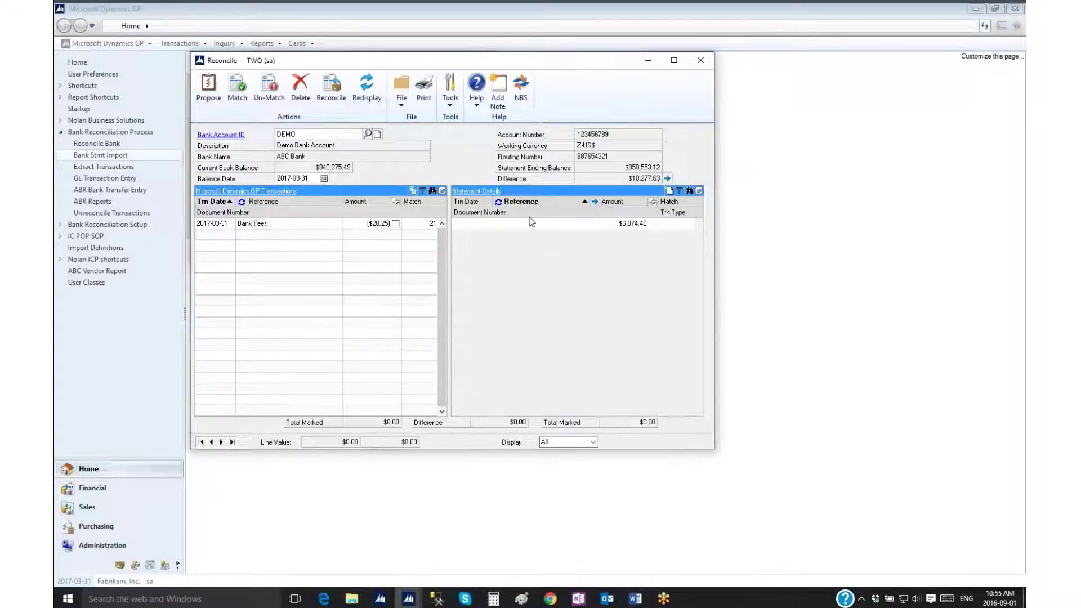
click(509, 234)
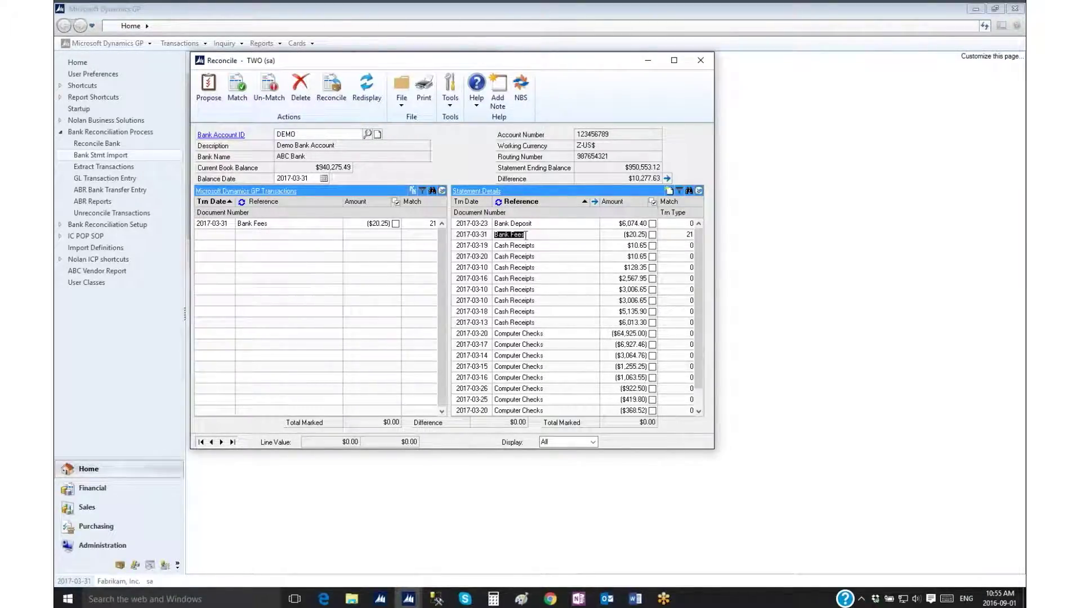
click(112, 168)
Extract all-series transactions dated 2017-03-01 through 2017-03-31 into the reconciliation.
click(111, 166)
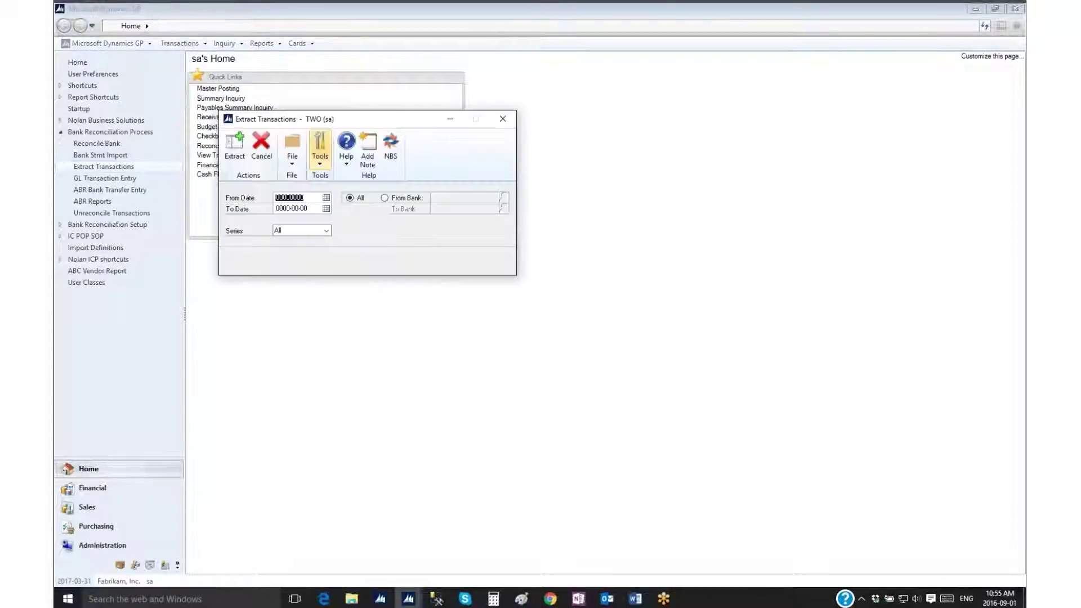
text(2017-03-01)
key(Tab)
text(201)
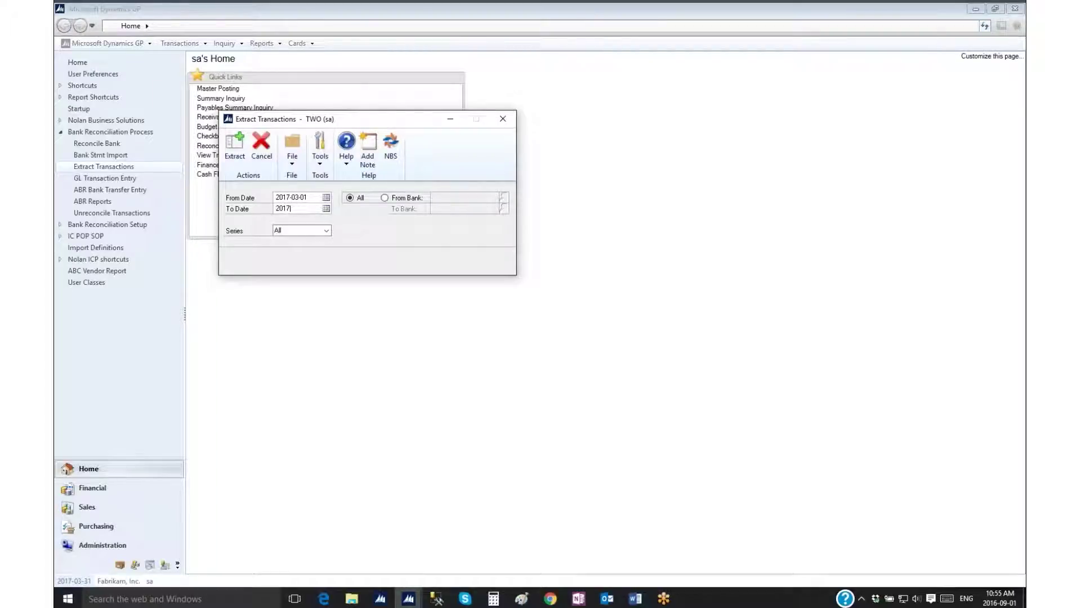
text(7-03-31)
key(Tab)
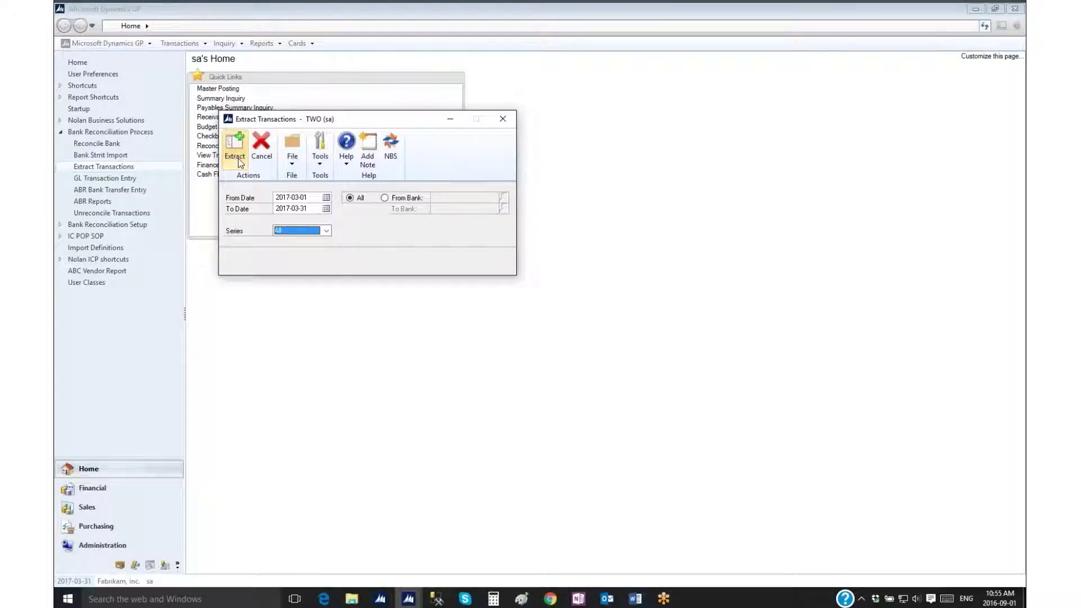
click(238, 158)
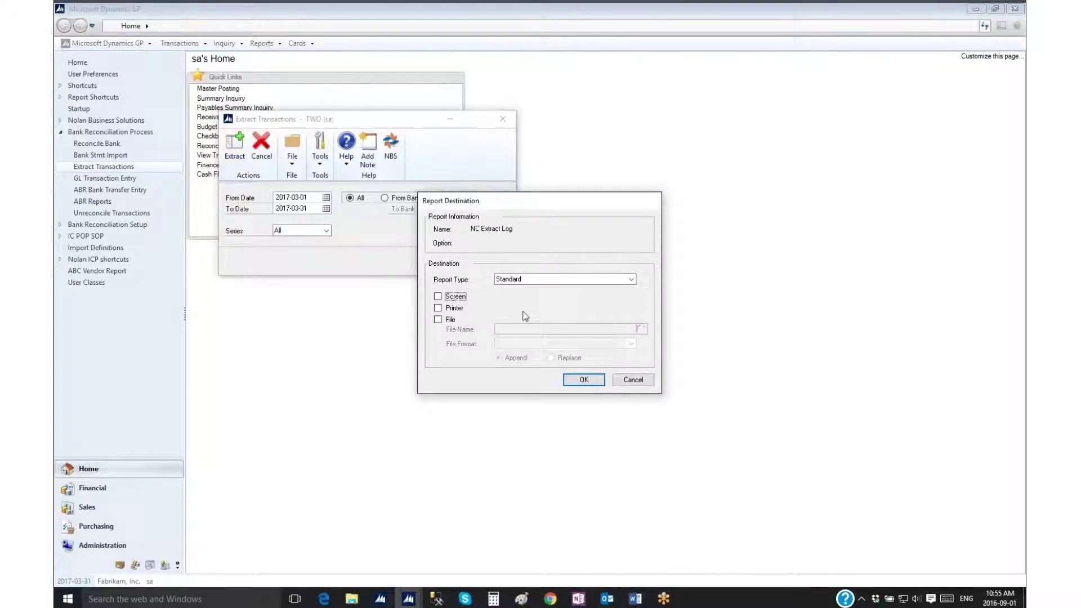
click(632, 379)
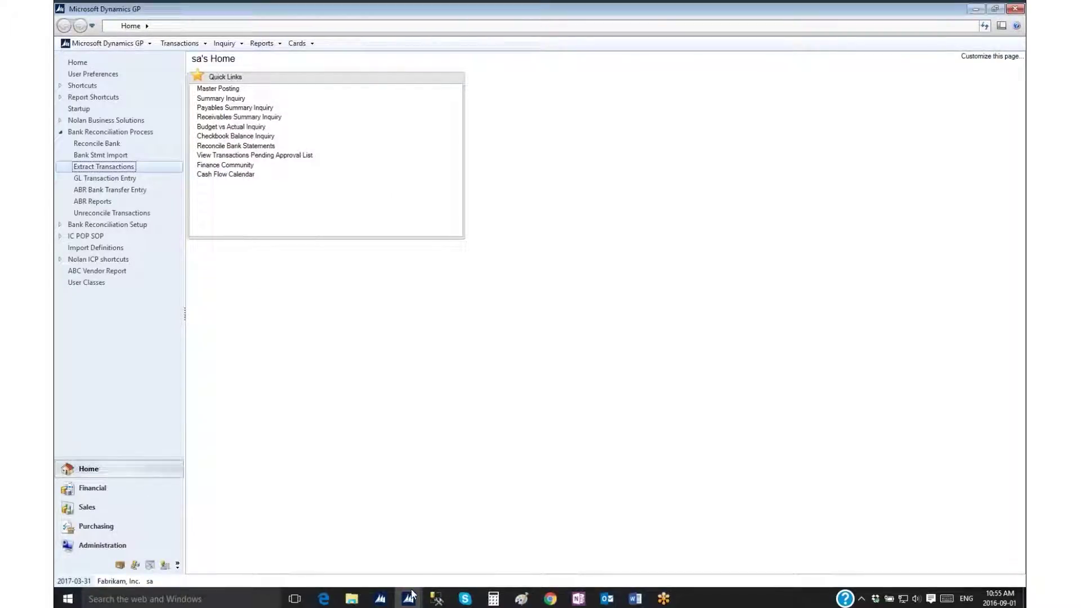
click(424, 550)
Redisplay with the extracted transactions, auto-match, and sort both lists by match number descending.
click(367, 98)
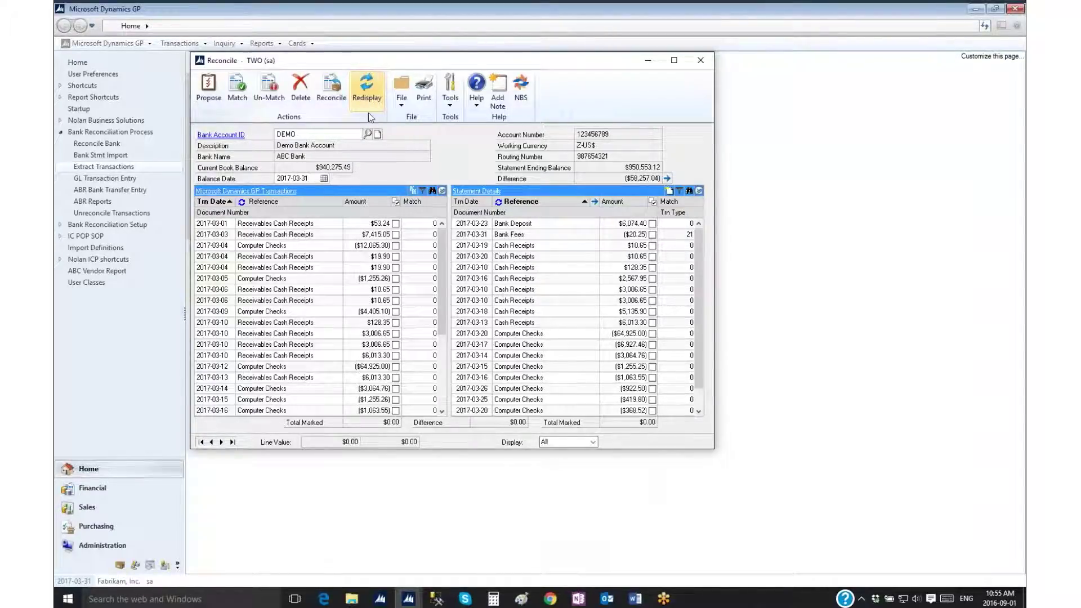
click(216, 106)
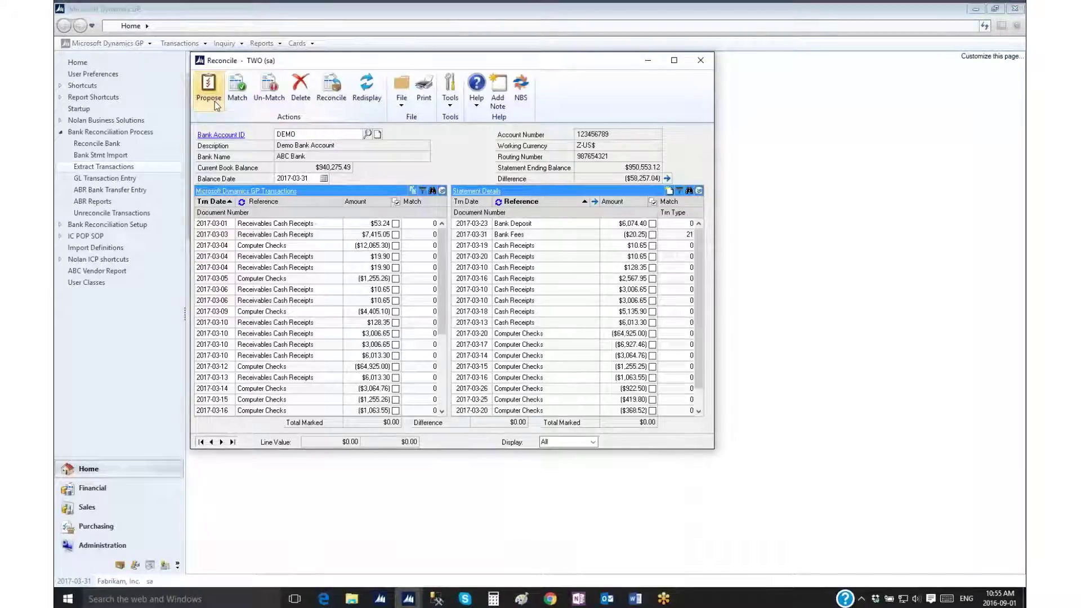
click(413, 201)
click(681, 202)
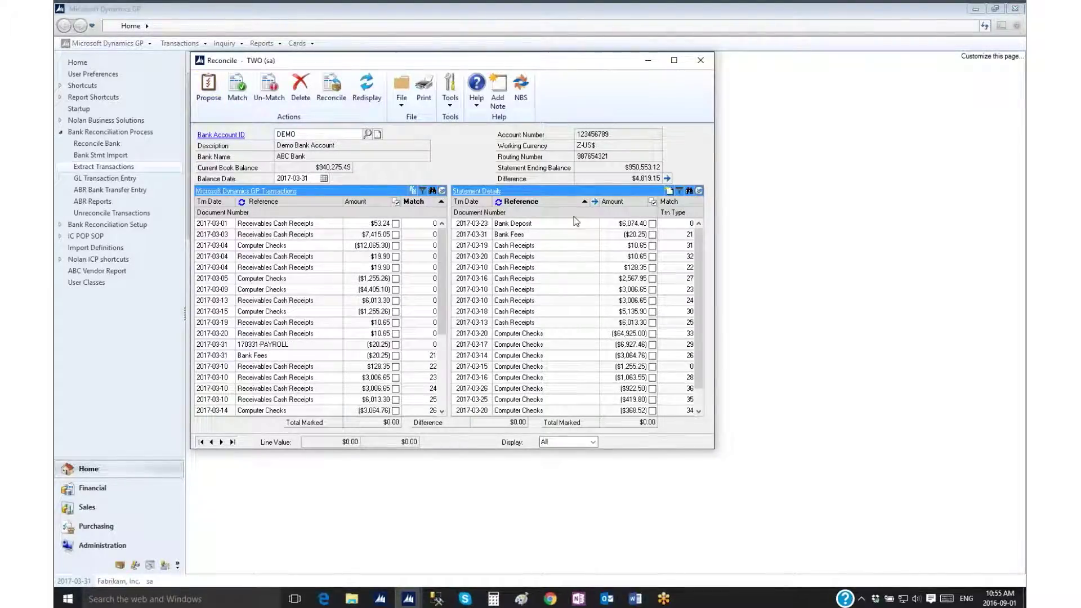
click(411, 210)
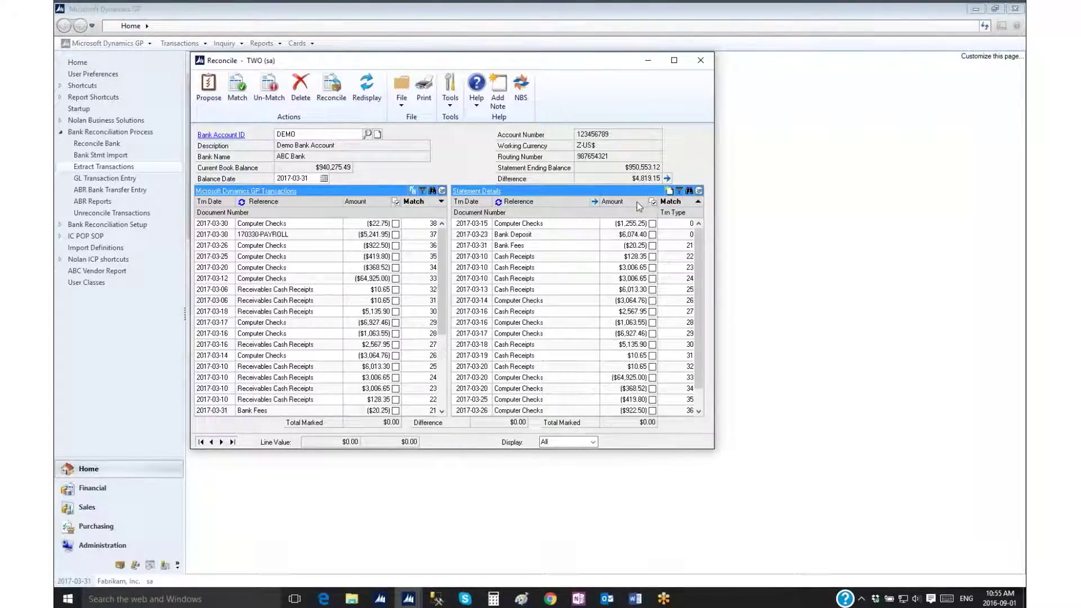
click(669, 204)
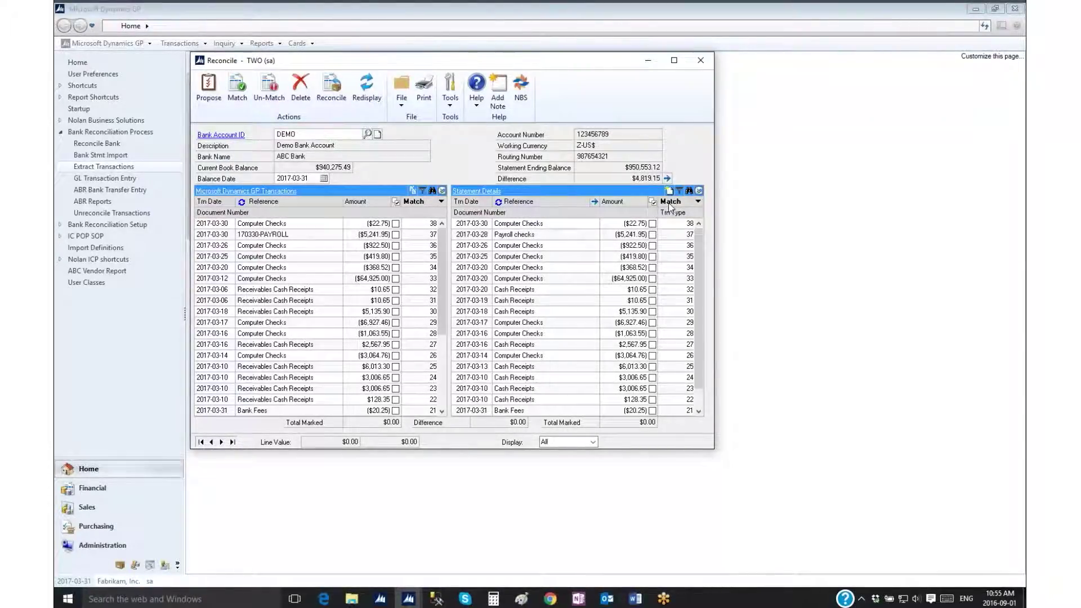
Select the first Computer Checks book transaction and its statement line.
click(321, 224)
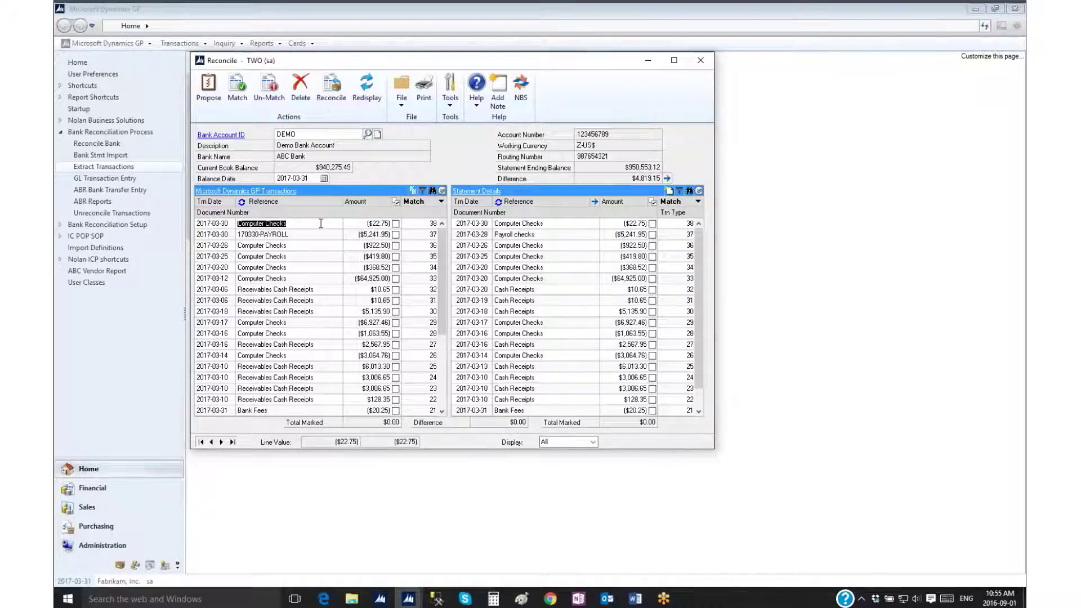
click(558, 224)
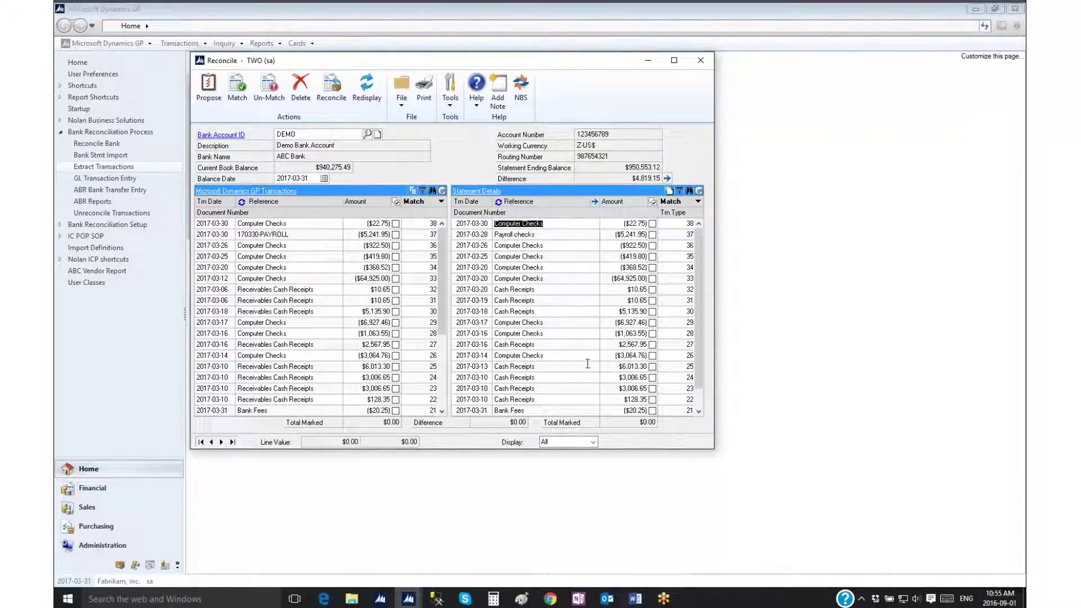
click(592, 442)
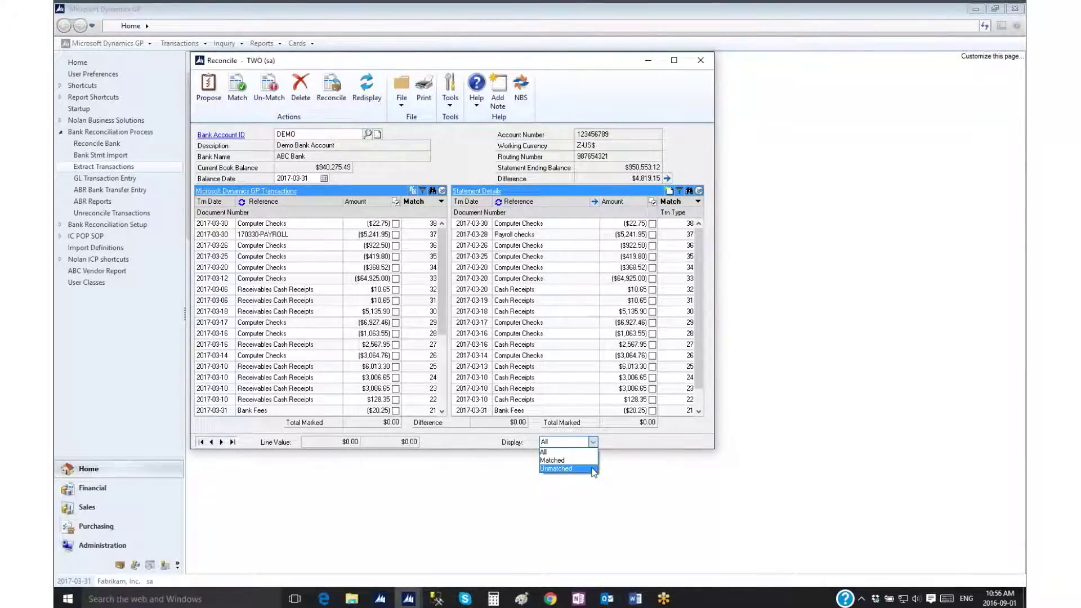
Match unmatched receipts to the $6,074.40 deposit, then mark the $1,255.26 and $1,255.25 checks.
click(594, 469)
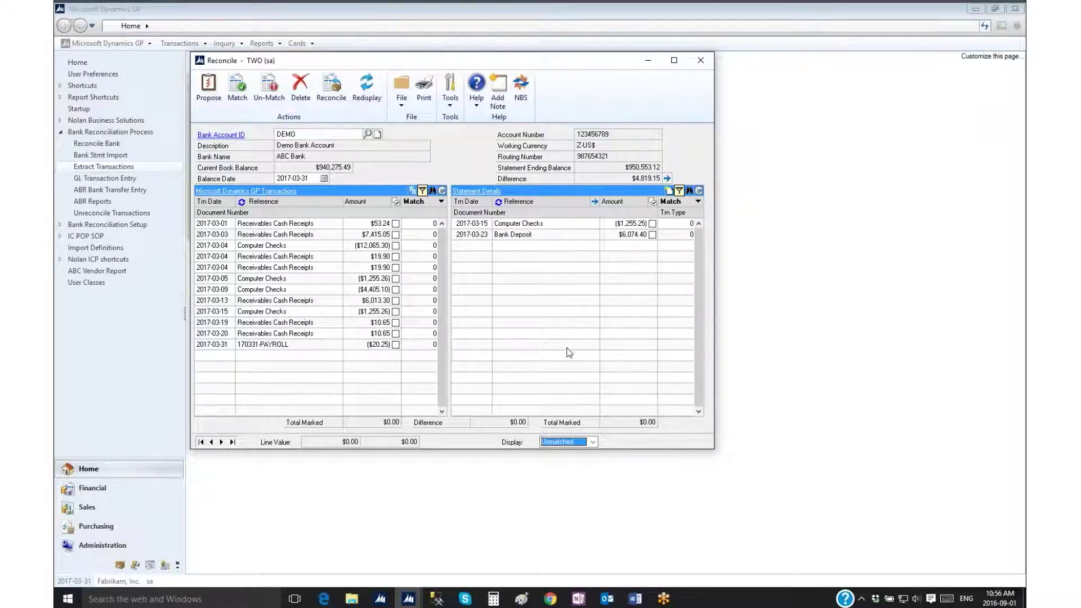
click(396, 333)
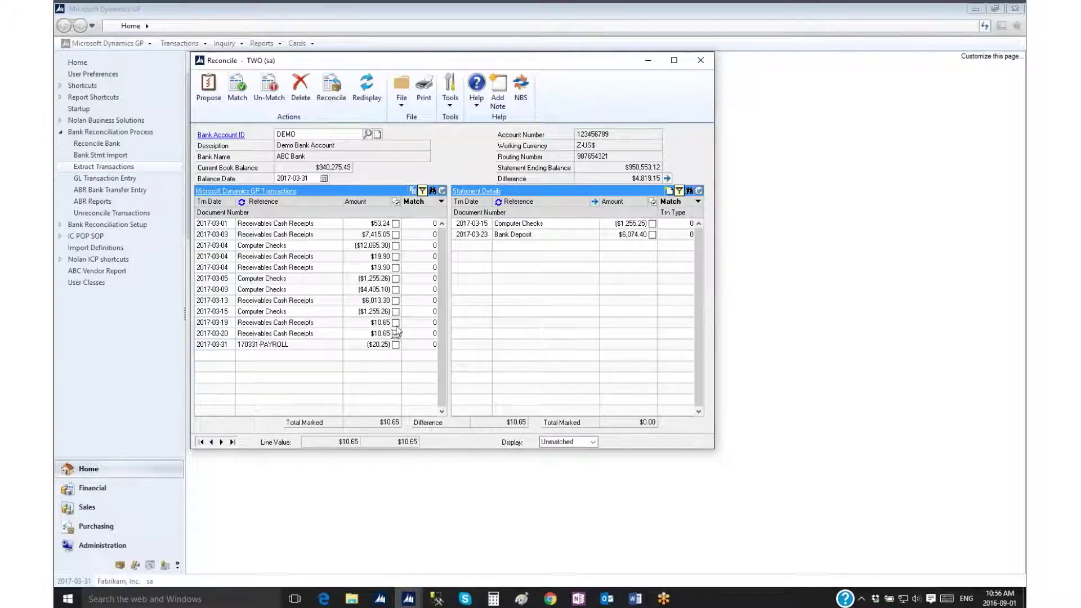
click(396, 322)
click(396, 300)
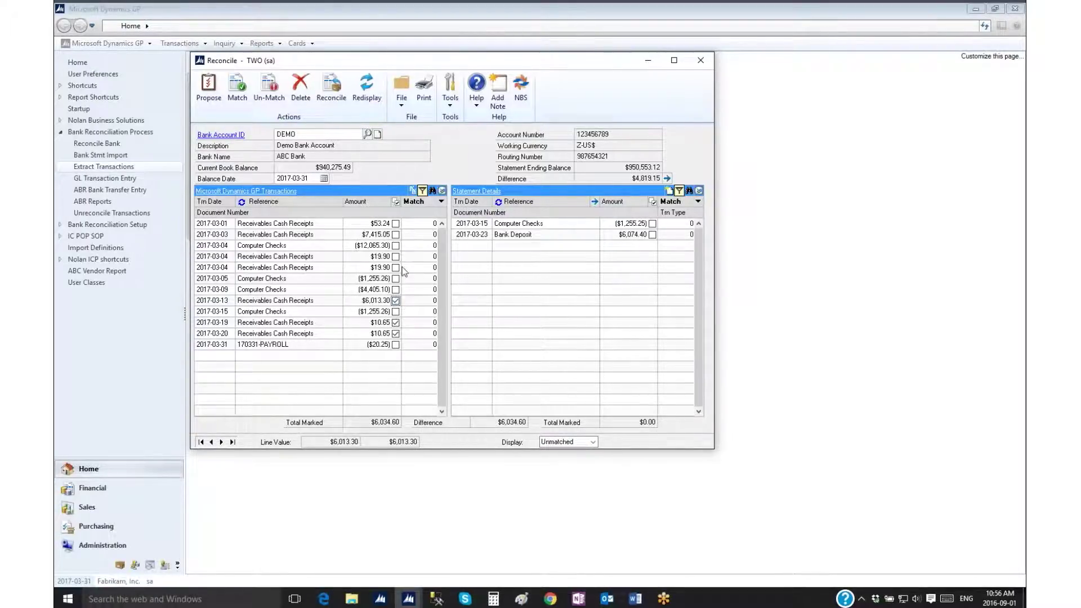
click(396, 268)
click(652, 235)
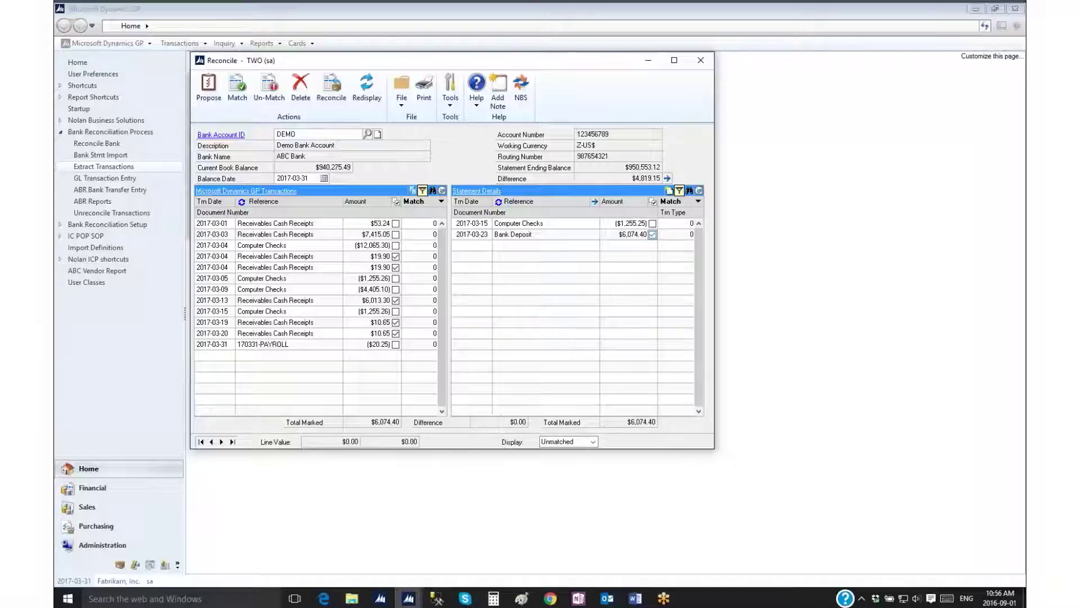
click(237, 93)
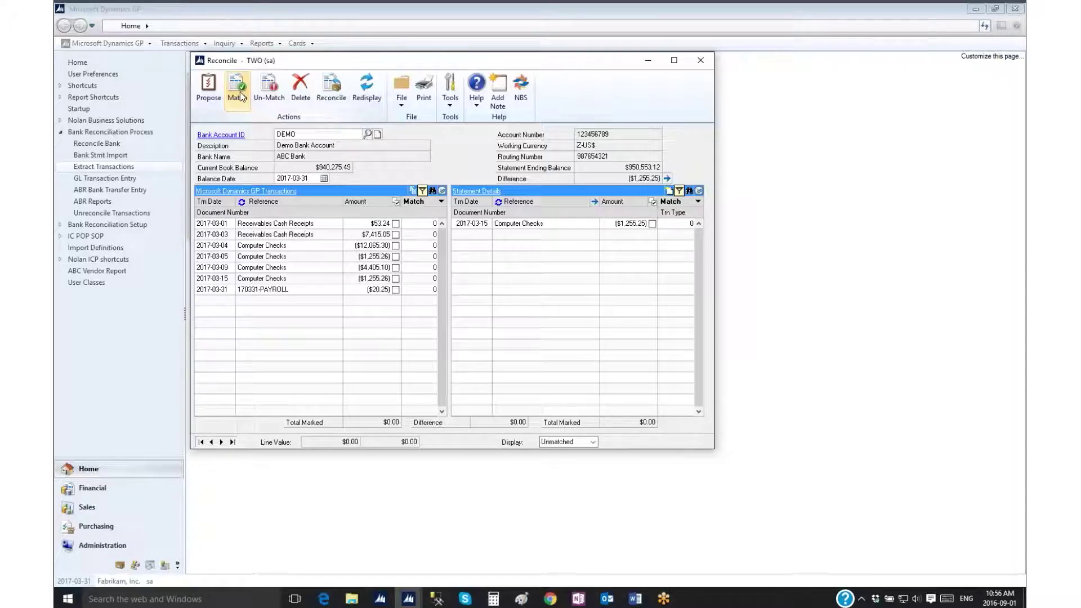
click(395, 278)
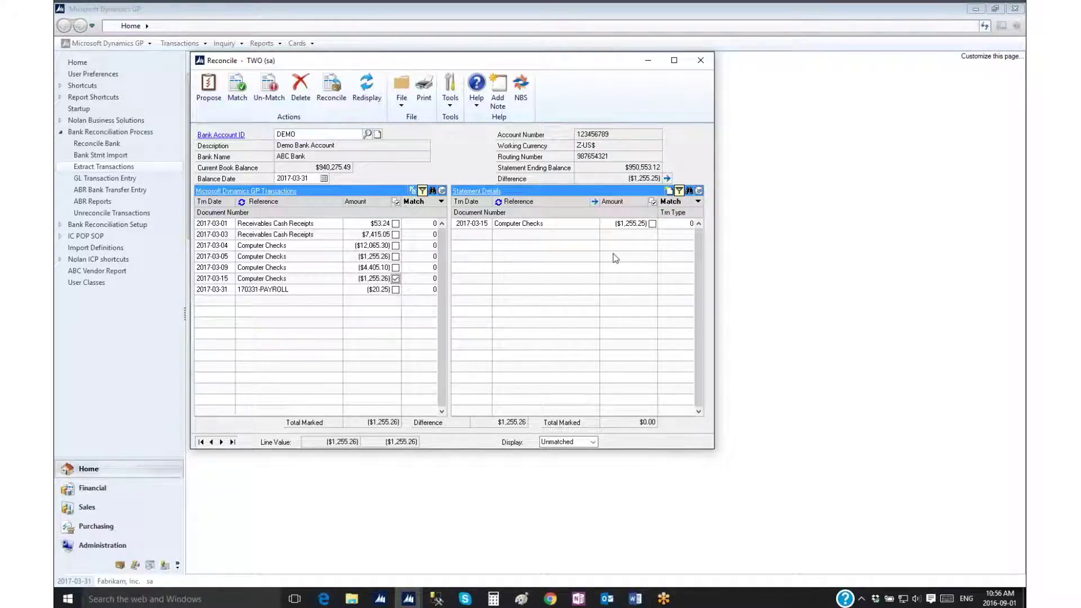
click(652, 224)
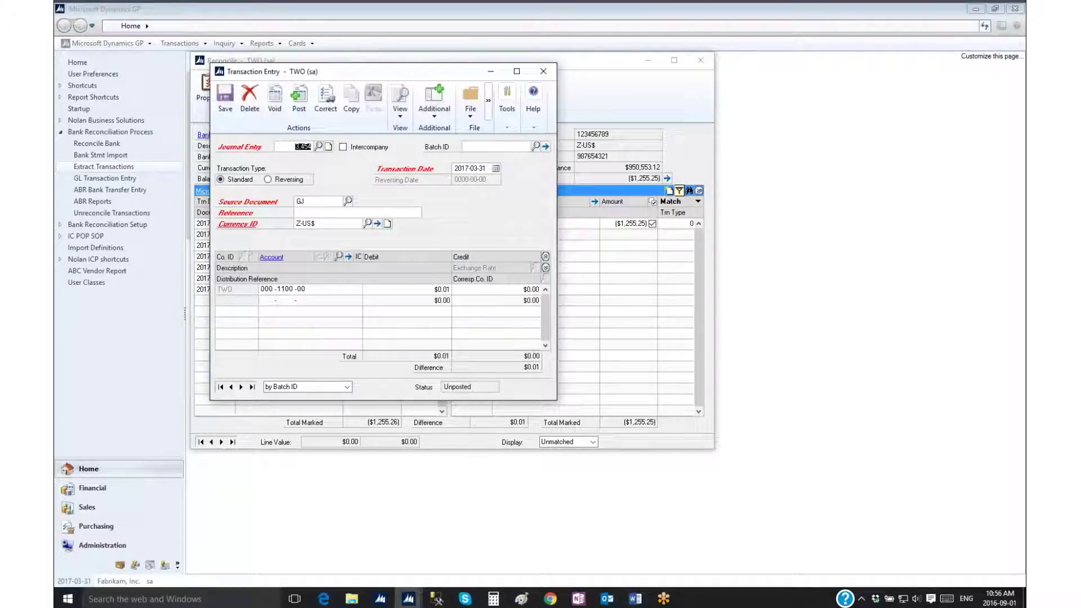
Post a 'Penny difference' journal entry crediting 000-6950-00 for $0.01.
text(Penny difference)
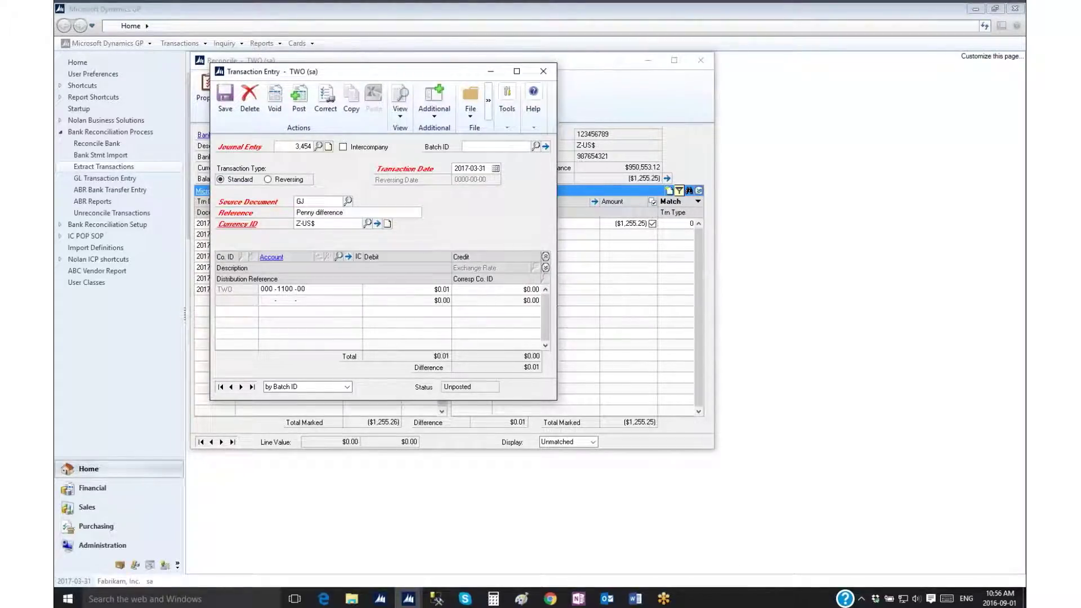
click(270, 301)
text(000 -)
text(6950 -0)
key(Tab)
key(Tab)
text(0.01)
key(Tab)
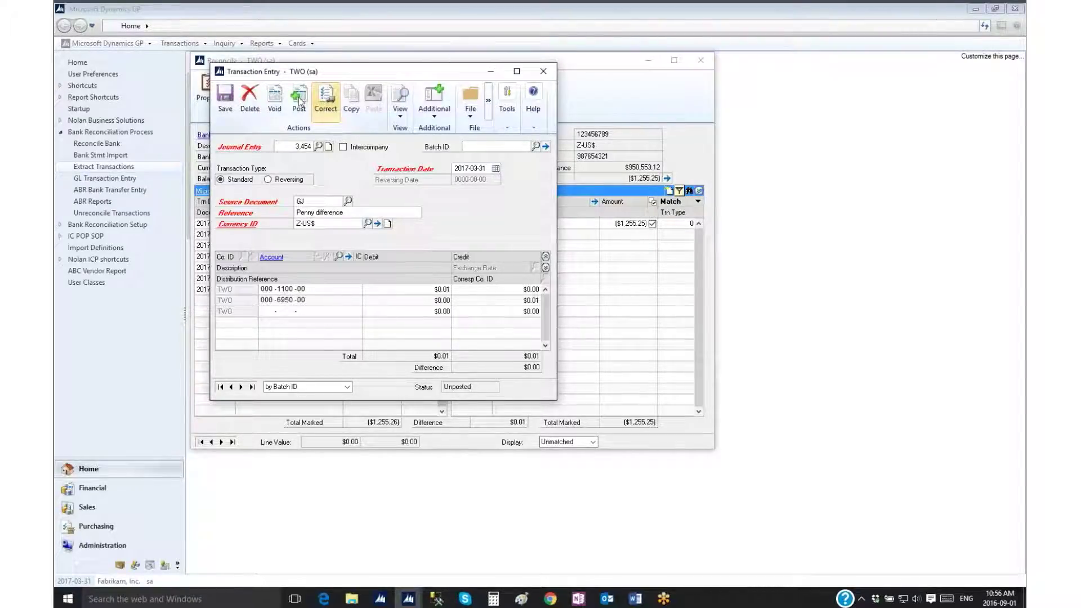
click(299, 100)
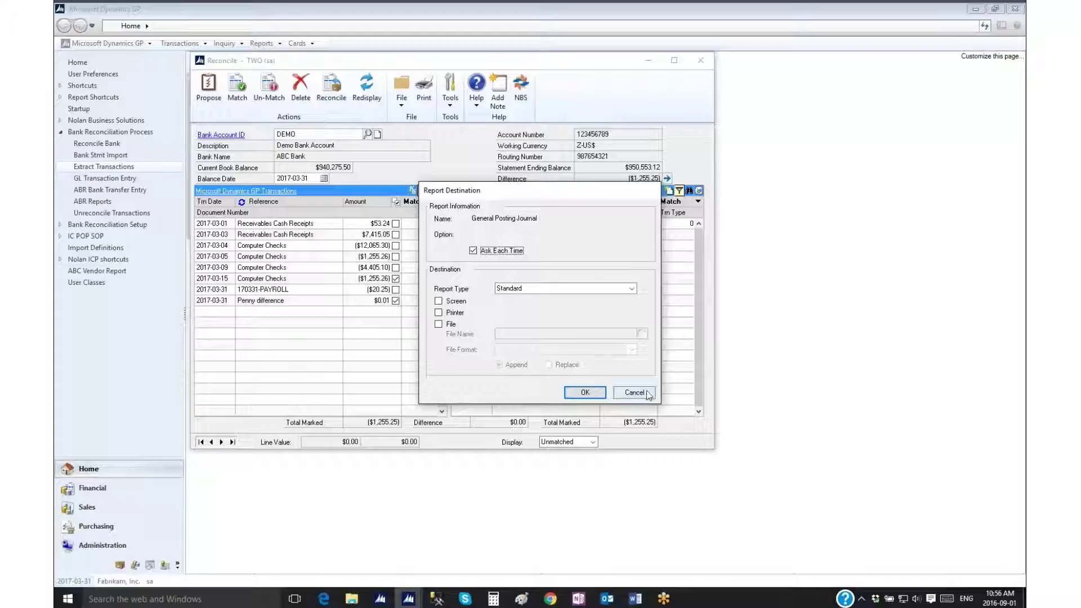
click(648, 394)
Match the $1,255.26 check and penny adjustment to the statement's Computer Checks line.
click(312, 301)
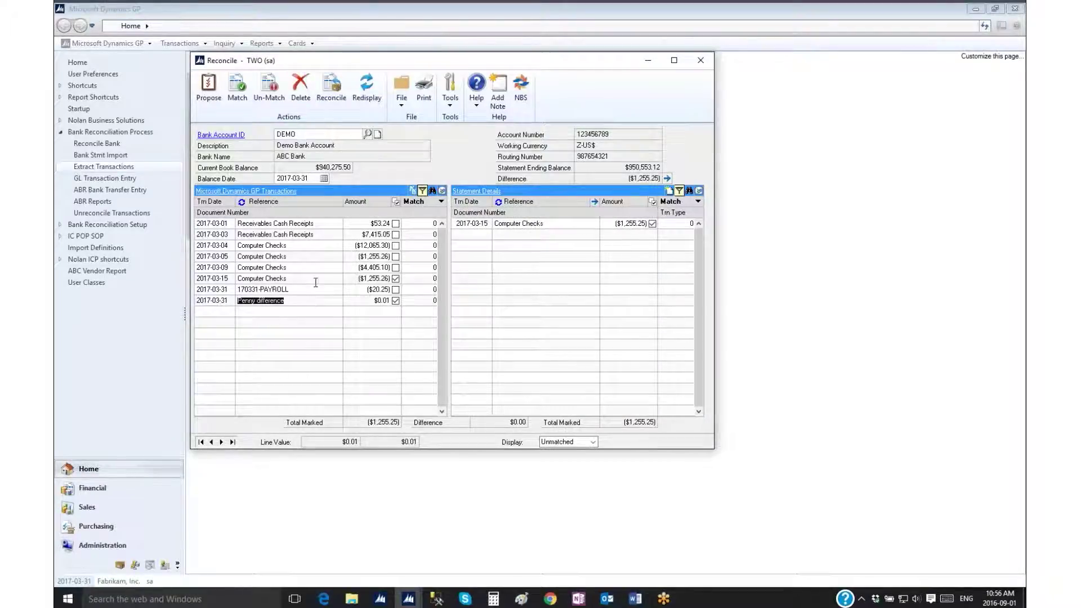
click(315, 278)
click(583, 224)
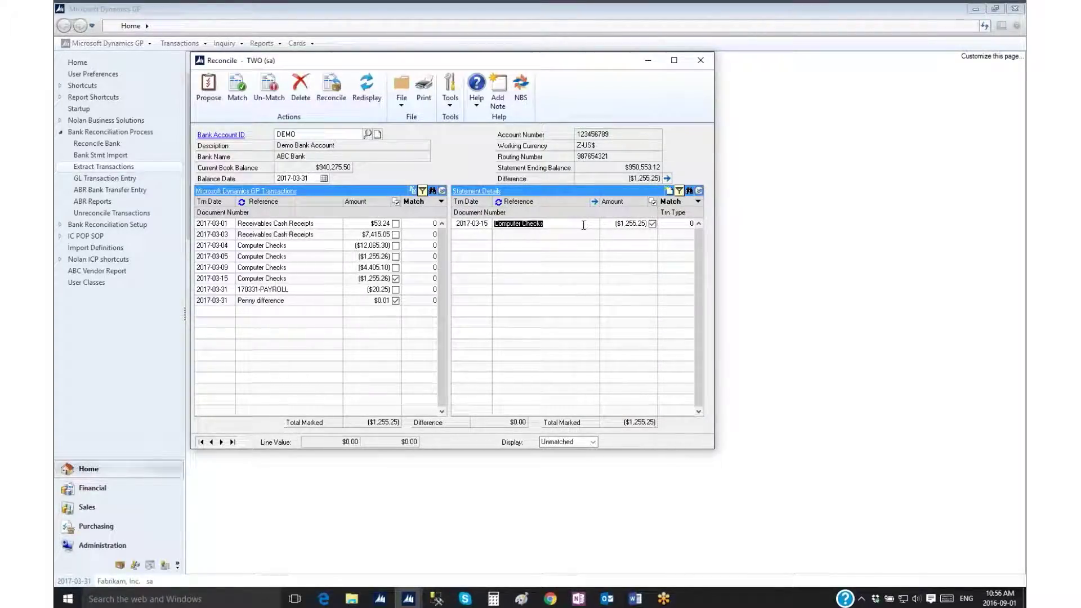
click(237, 93)
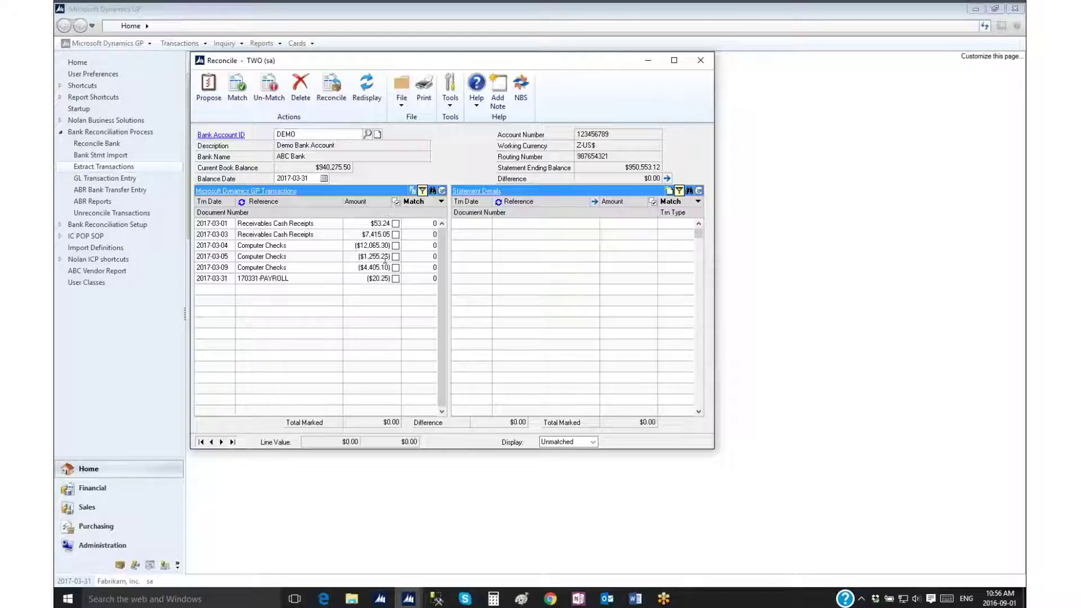
Reconcile DEMO and send the Closing Balance Summary report to the screen.
click(336, 97)
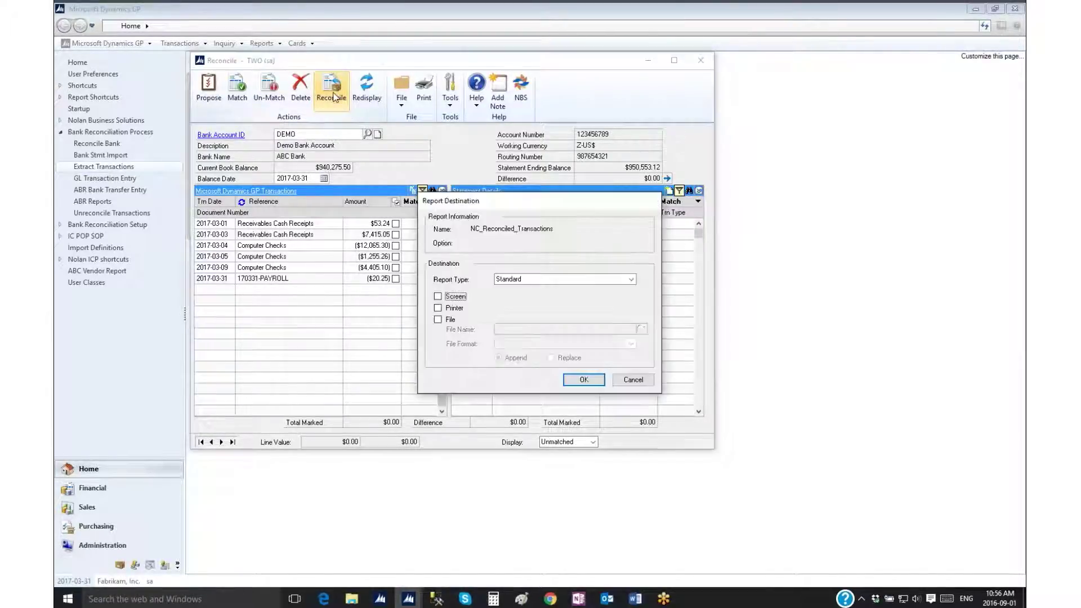
click(641, 383)
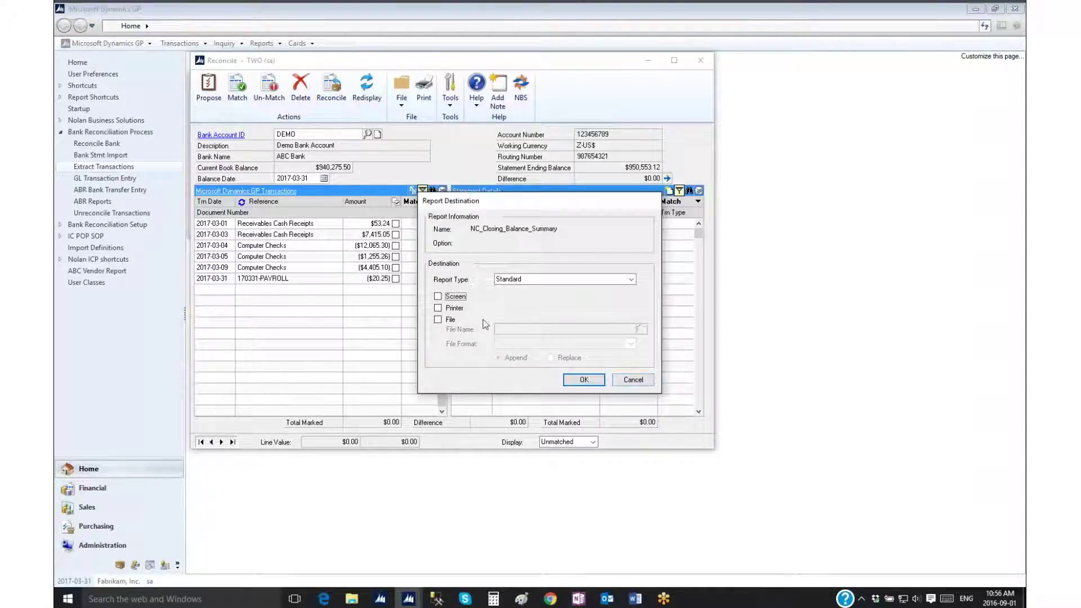
click(457, 298)
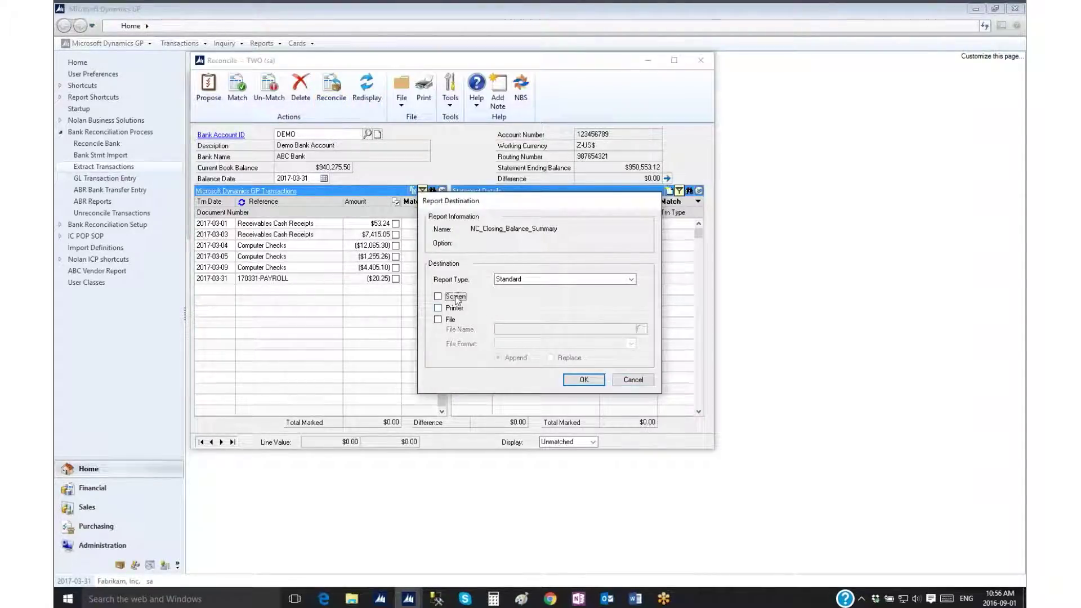
click(584, 380)
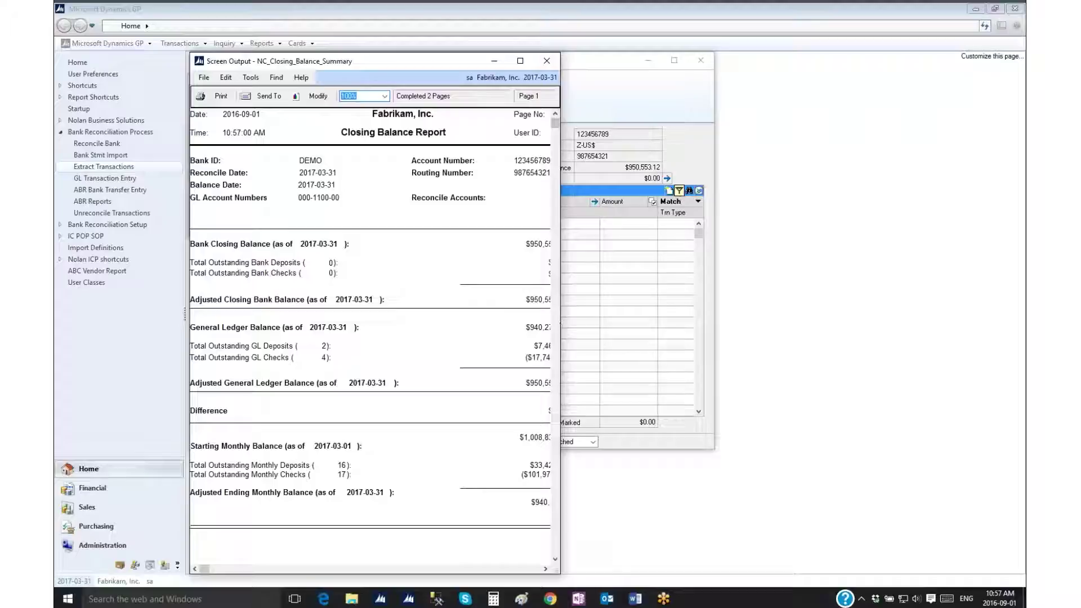
Scroll through the Closing Balance Report to review its $0.00 difference.
scroll(560, 323, down, 10)
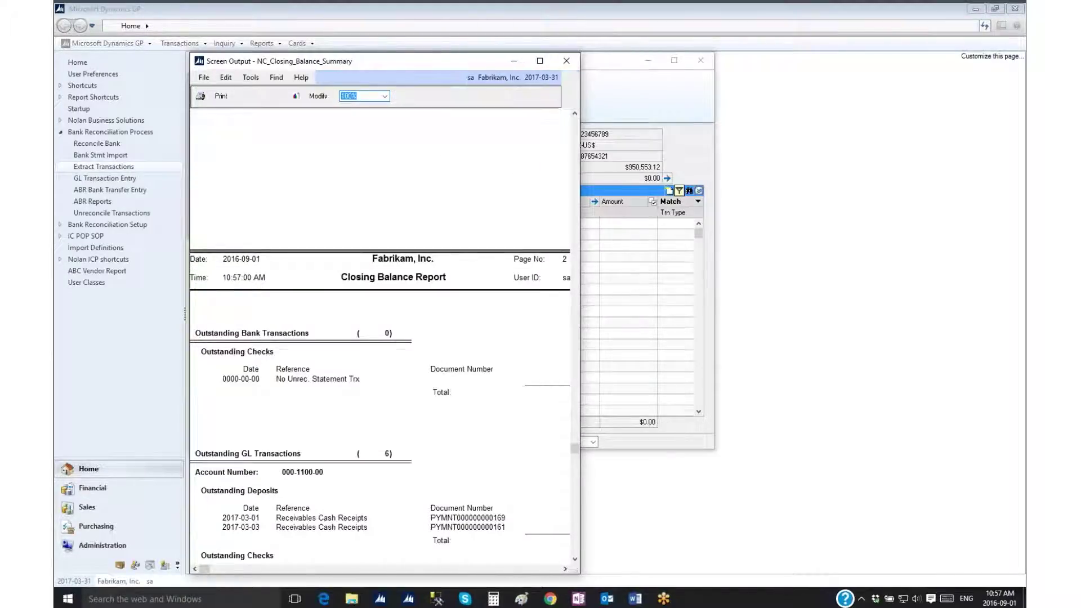
drag(559, 319, 765, 315)
scroll(682, 250, up, 5)
scroll(681, 251, up, 4)
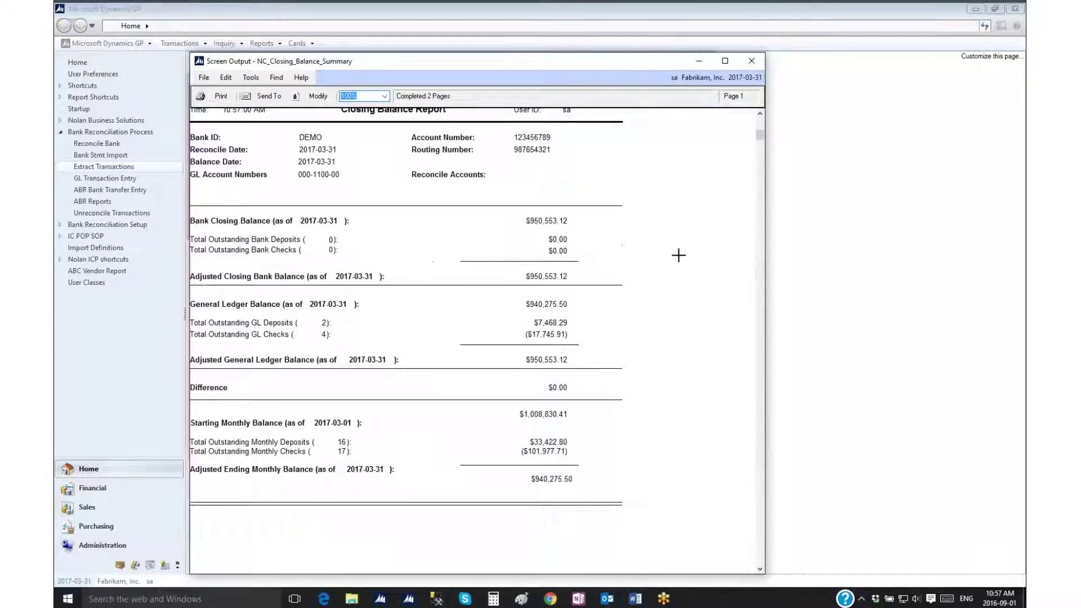
scroll(681, 251, down, 3)
scroll(681, 253, down, 5)
scroll(680, 260, down, 1)
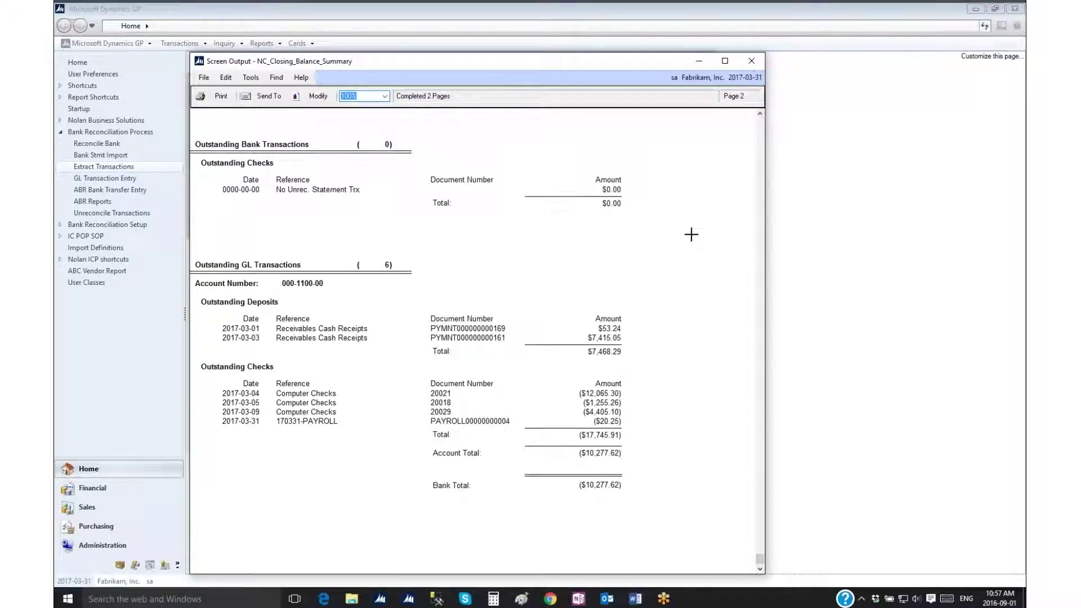